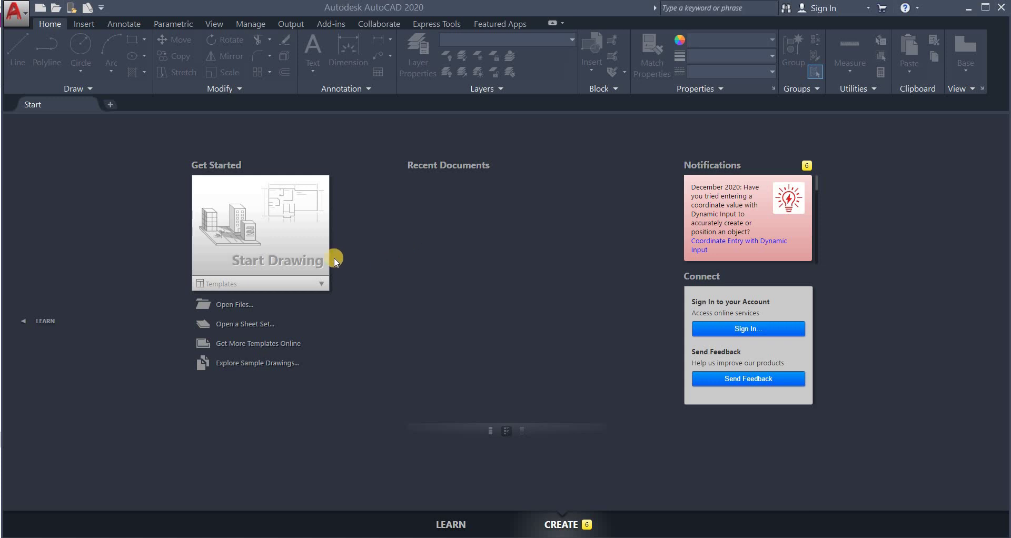
# Start a blank drawing from the start page, and create a second drawing from the acad template.
pyautogui.click(291, 242)
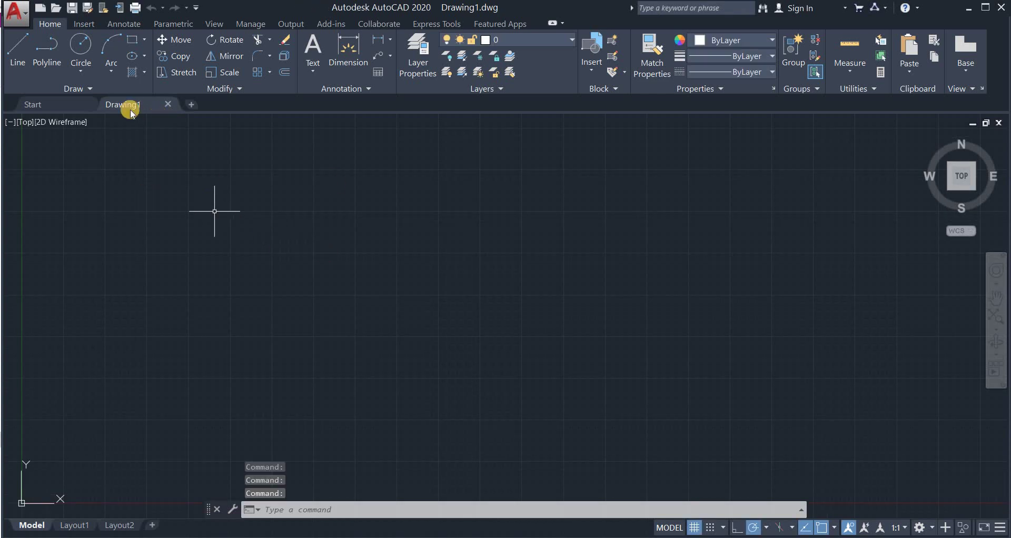
pyautogui.moveTo(108, 109)
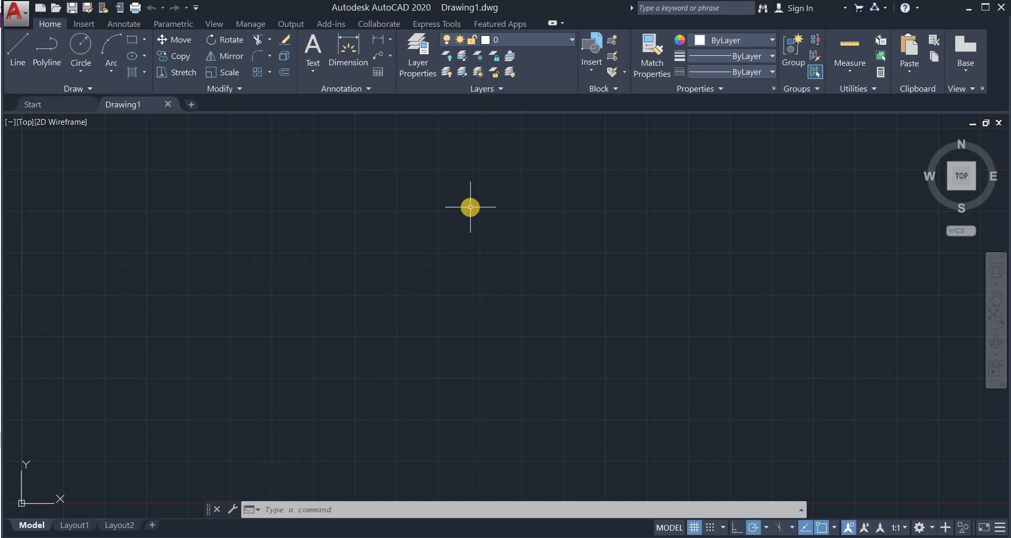
pyautogui.click(19, 23)
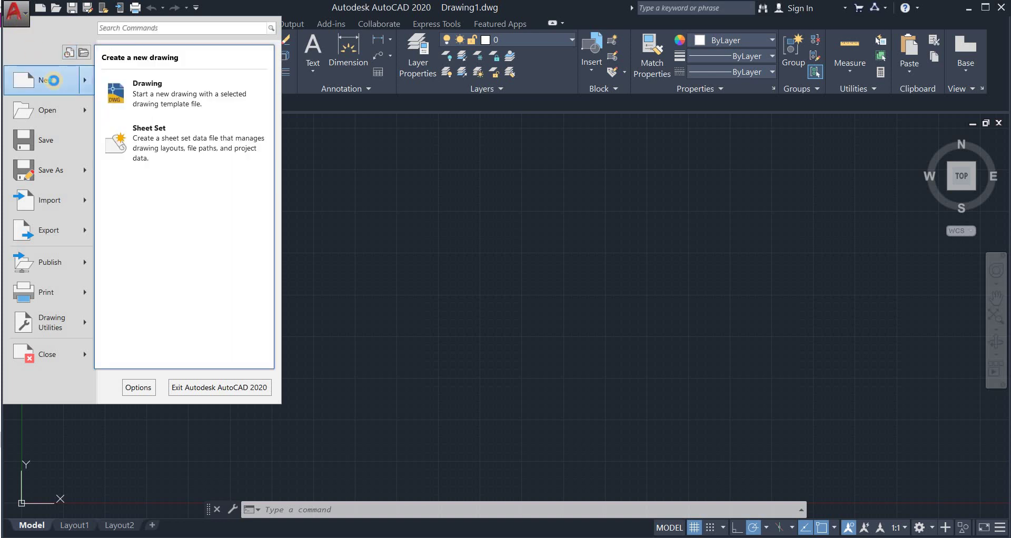
pyautogui.click(338, 227)
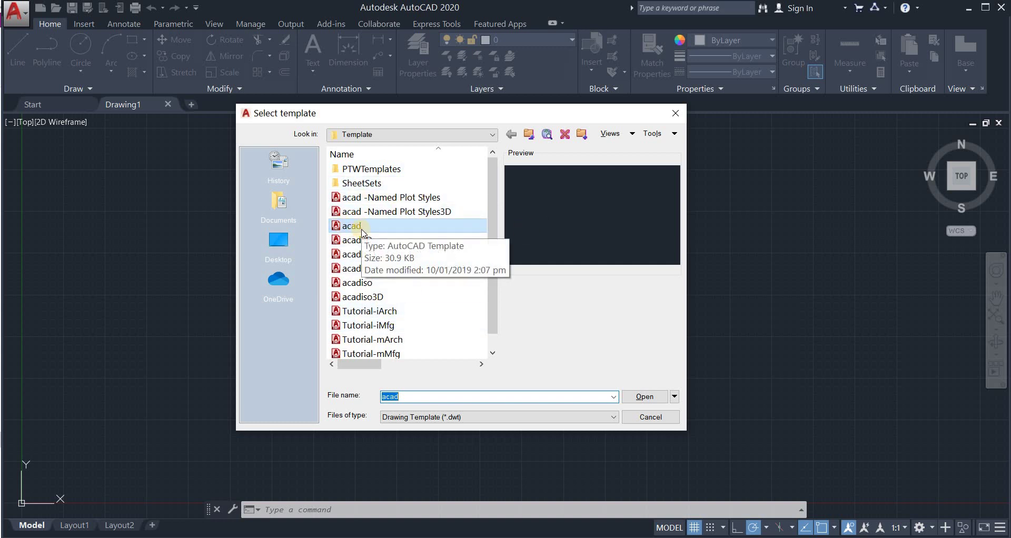
pyautogui.click(645, 397)
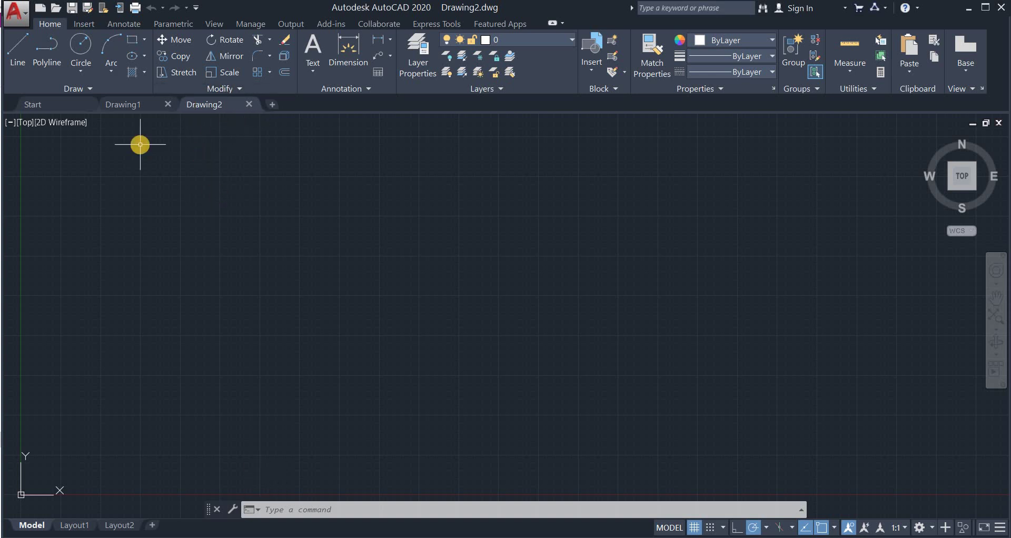
# Create a third drawing based on the acad template.
pyautogui.click(39, 11)
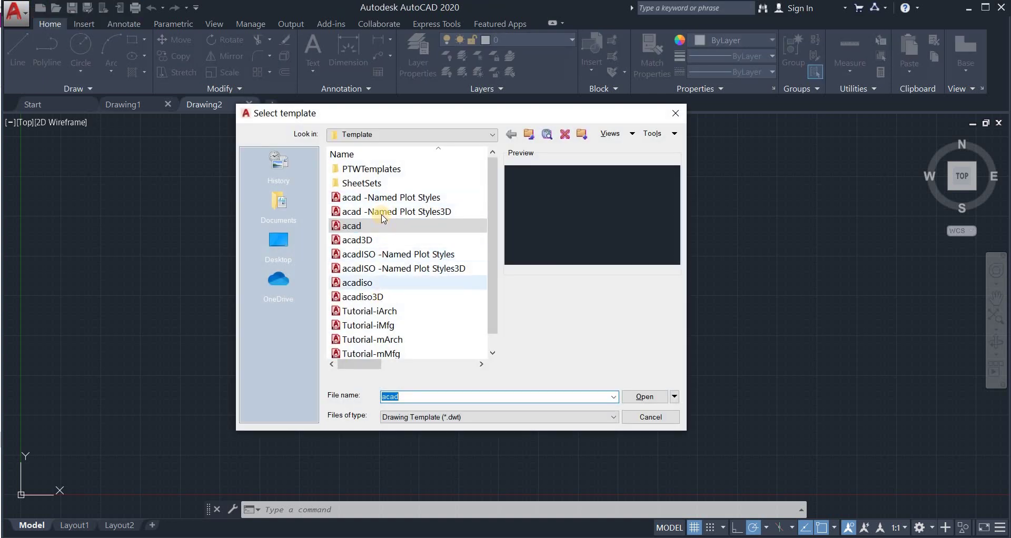
pyautogui.click(353, 226)
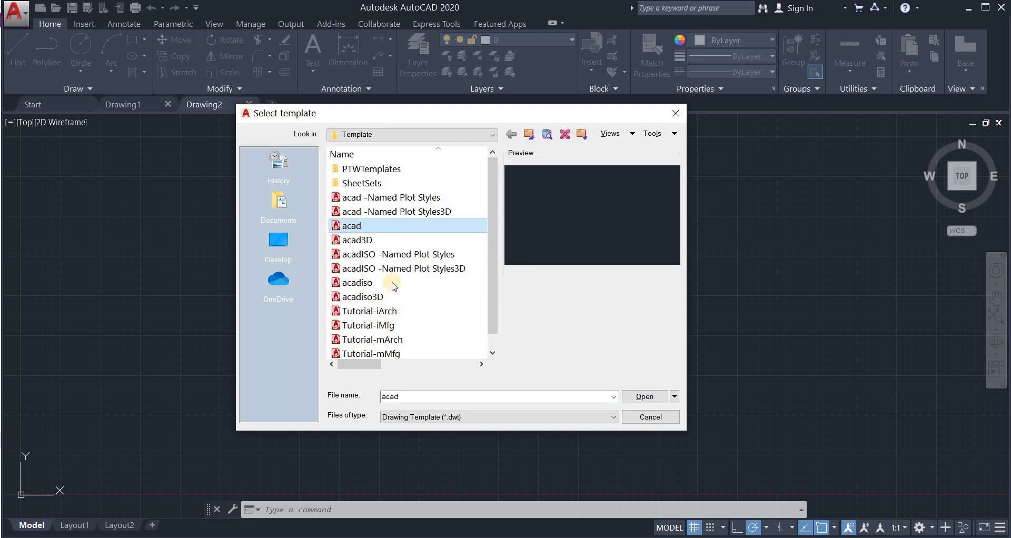
pyautogui.click(642, 396)
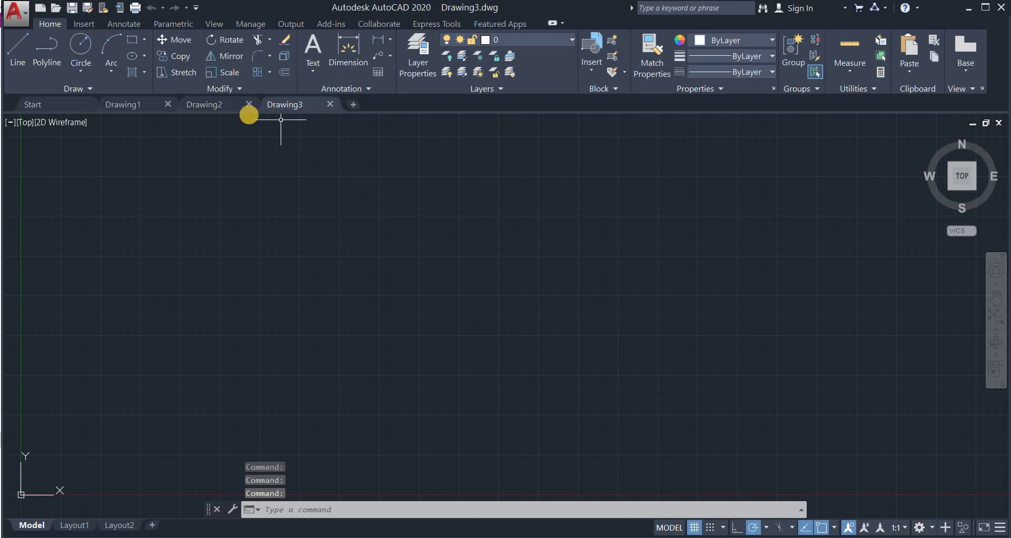
pyautogui.moveTo(317, 113)
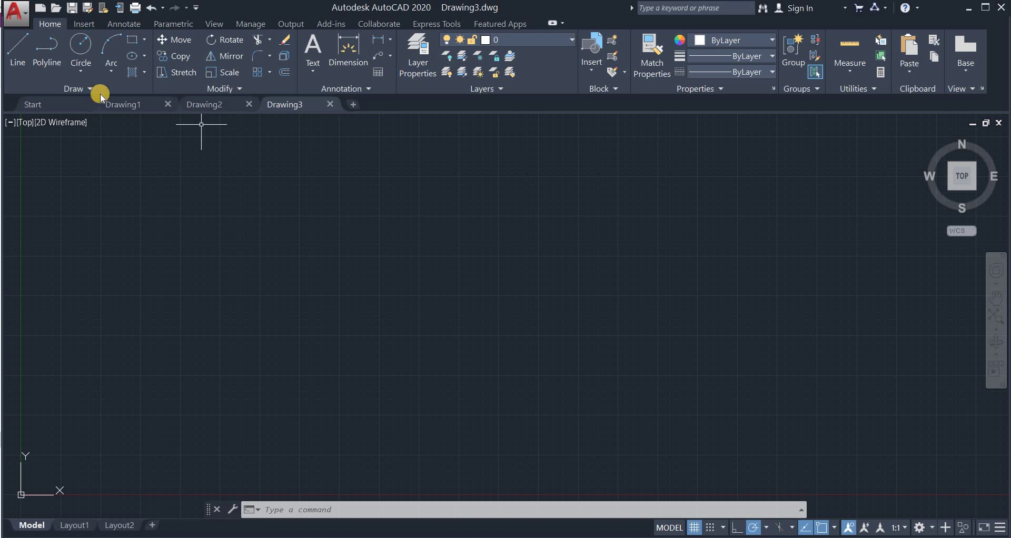
# Save the third drawing as Drawing3.dwg in the Documents folder and close it.
pyautogui.click(11, 18)
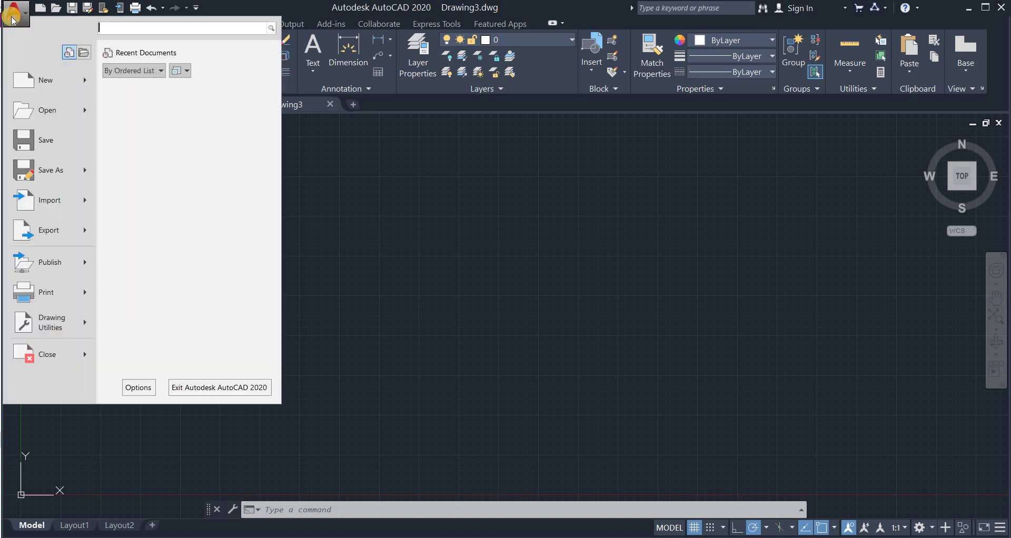
pyautogui.click(48, 170)
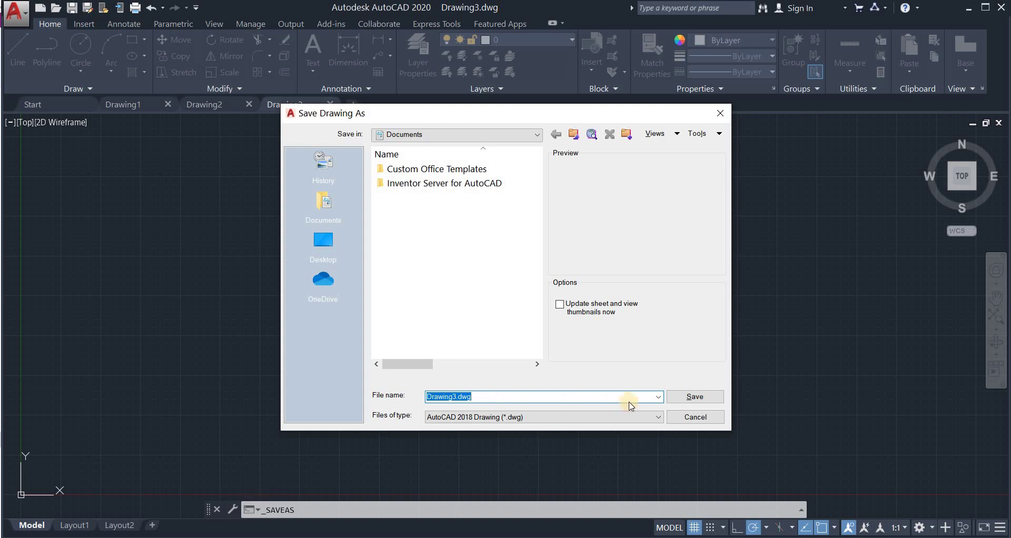
pyautogui.click(679, 401)
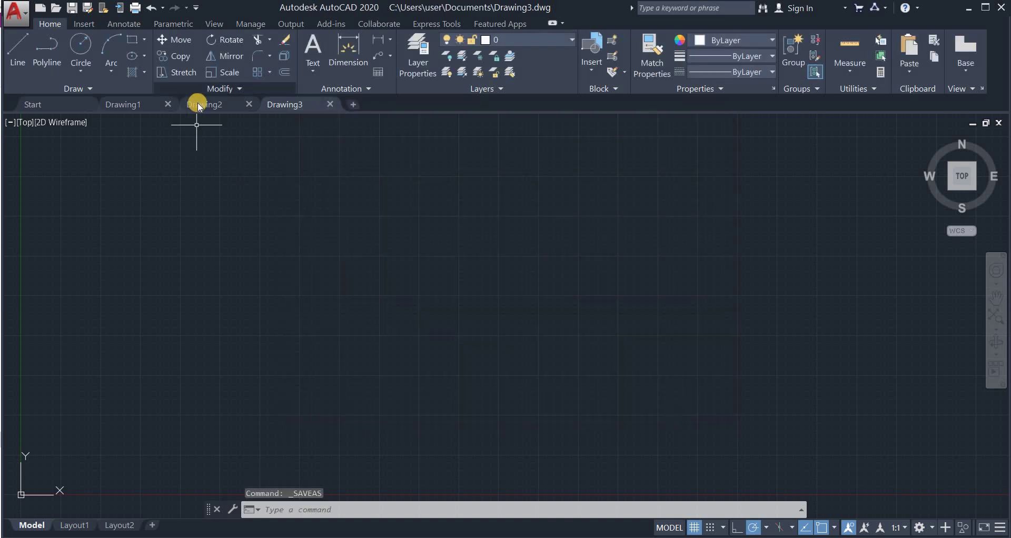
pyautogui.click(332, 106)
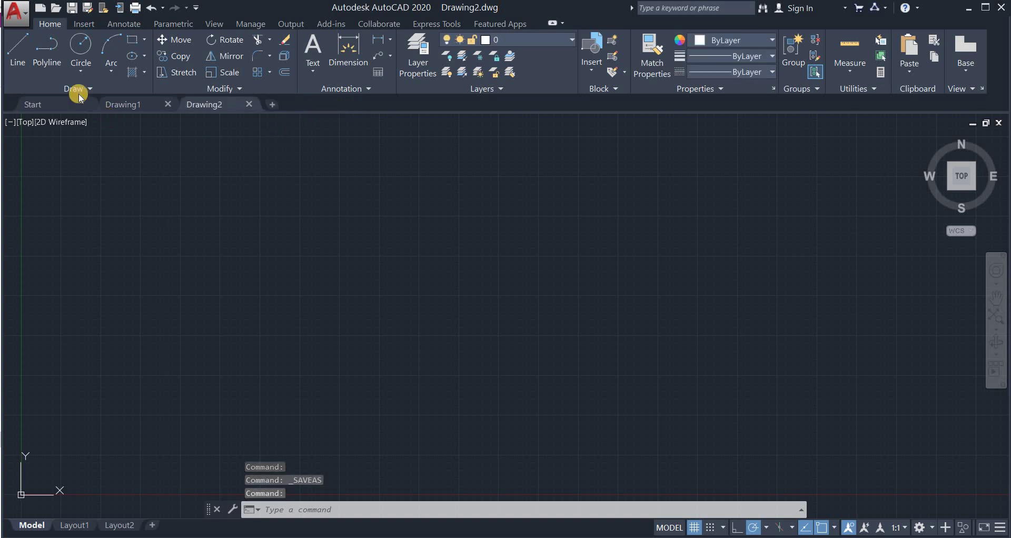
# Save the second drawing as Drawing2.dwg in the Documents folder and close it.
pyautogui.click(9, 23)
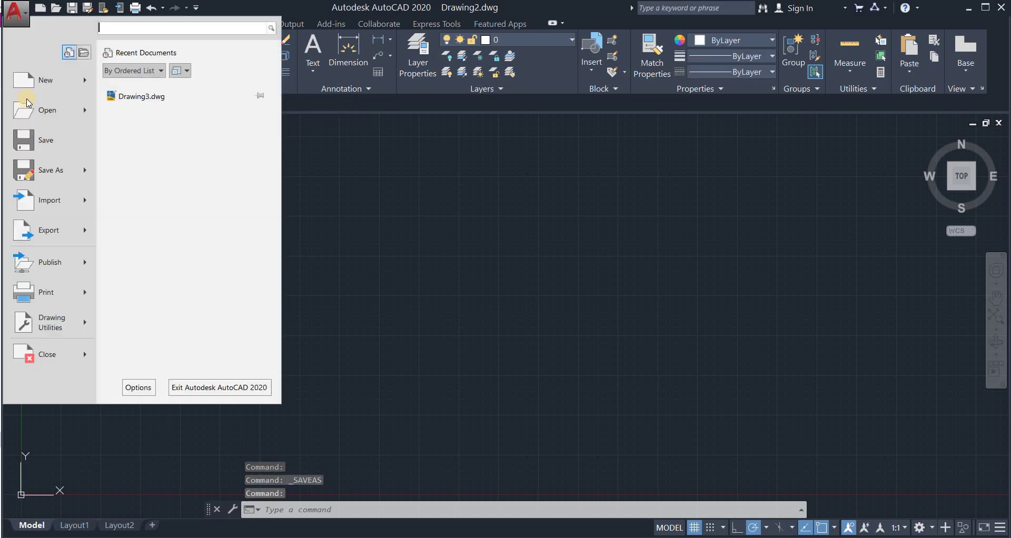
pyautogui.click(46, 169)
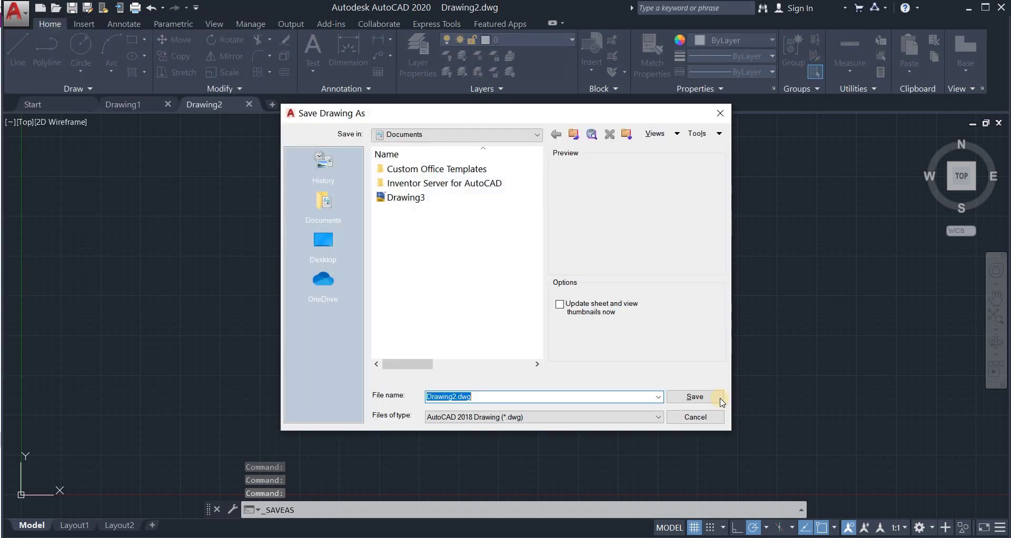
pyautogui.click(706, 399)
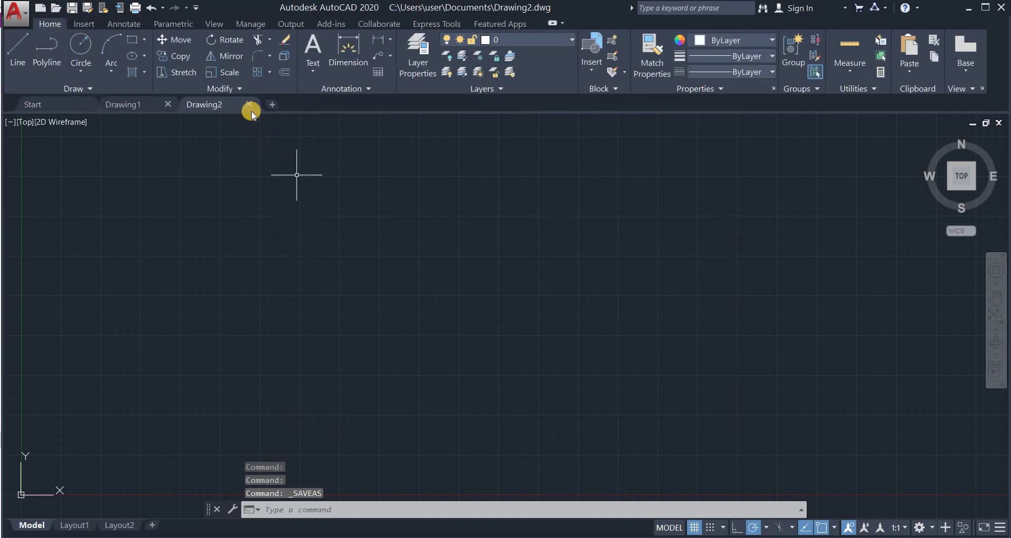
pyautogui.click(249, 105)
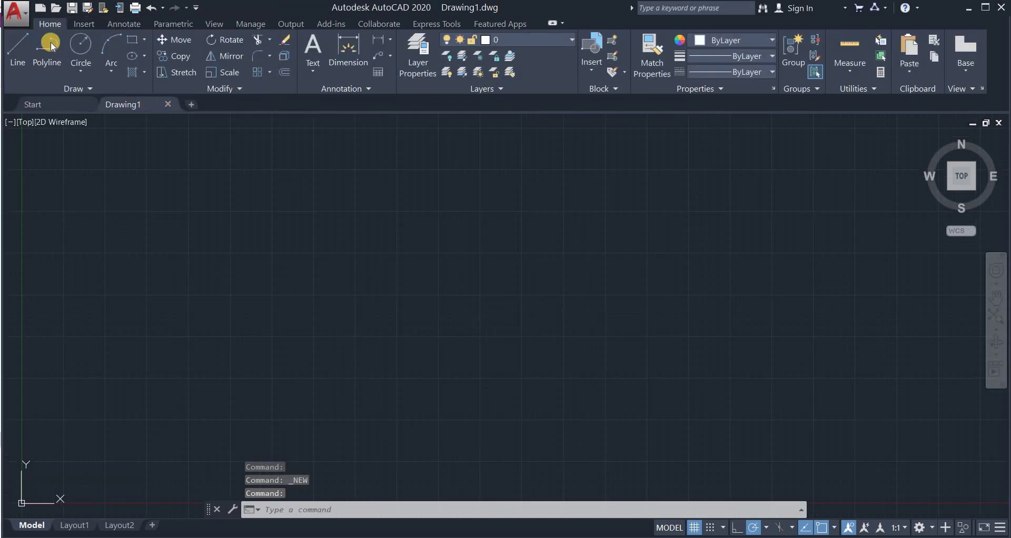
# Save the first drawing as Drawing1.dwg in the Documents folder and close it.
pyautogui.click(17, 20)
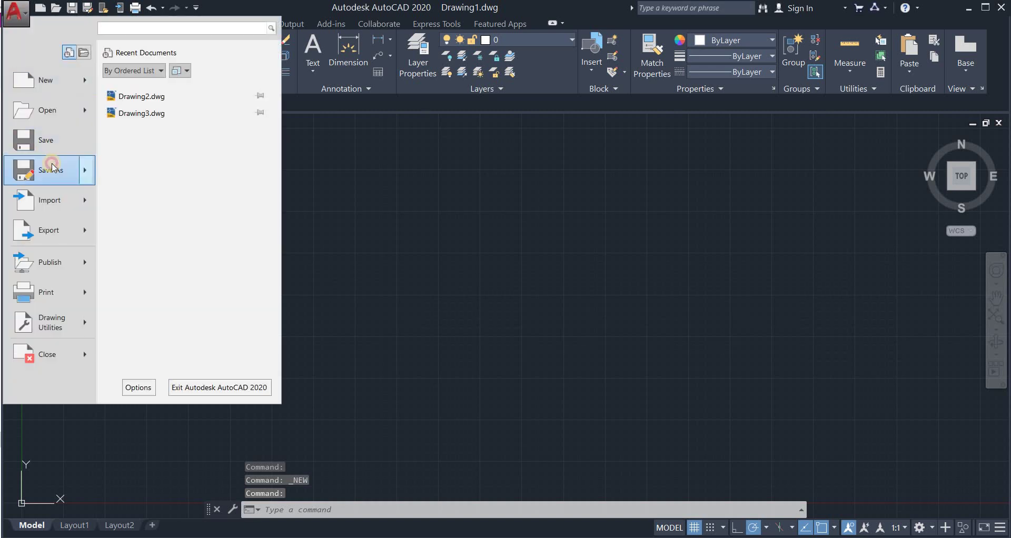
pyautogui.click(52, 168)
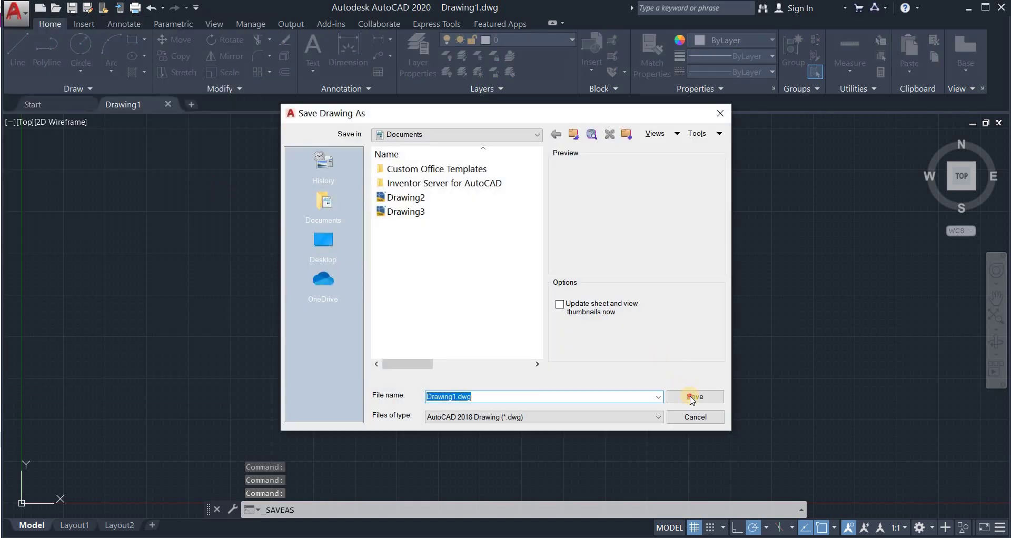
pyautogui.click(693, 398)
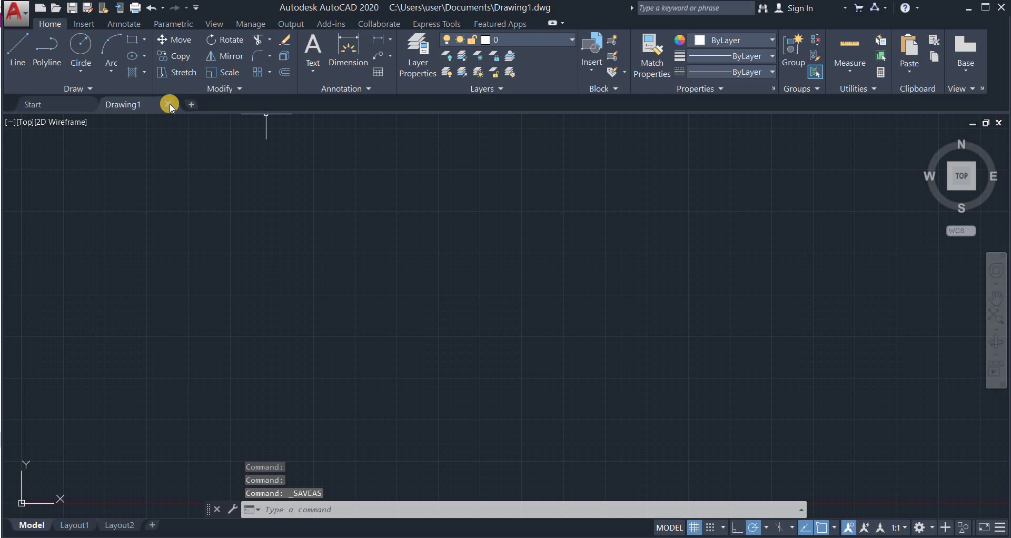
pyautogui.click(169, 105)
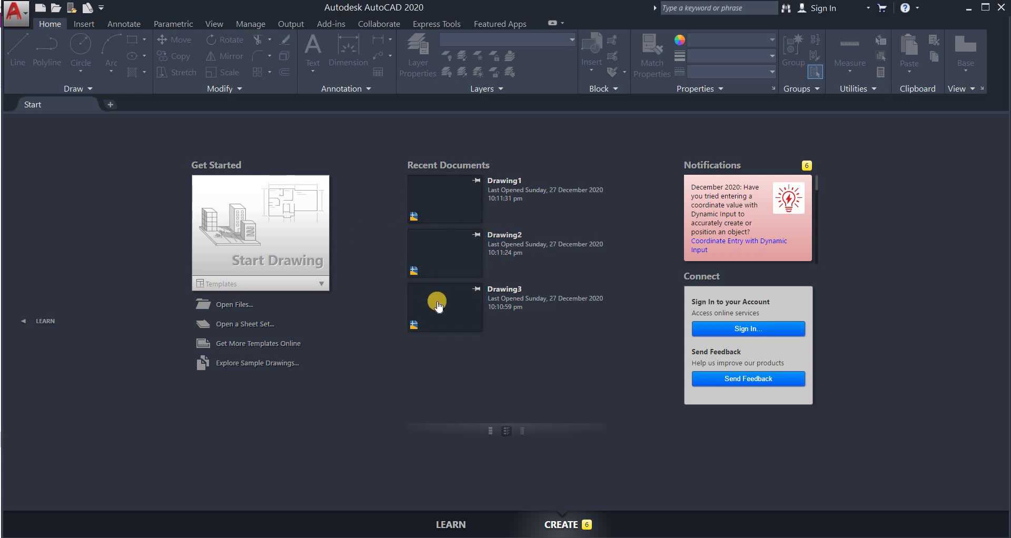
# Open the saved Drawing3 file in the Documents folder from the start page.
pyautogui.click(232, 305)
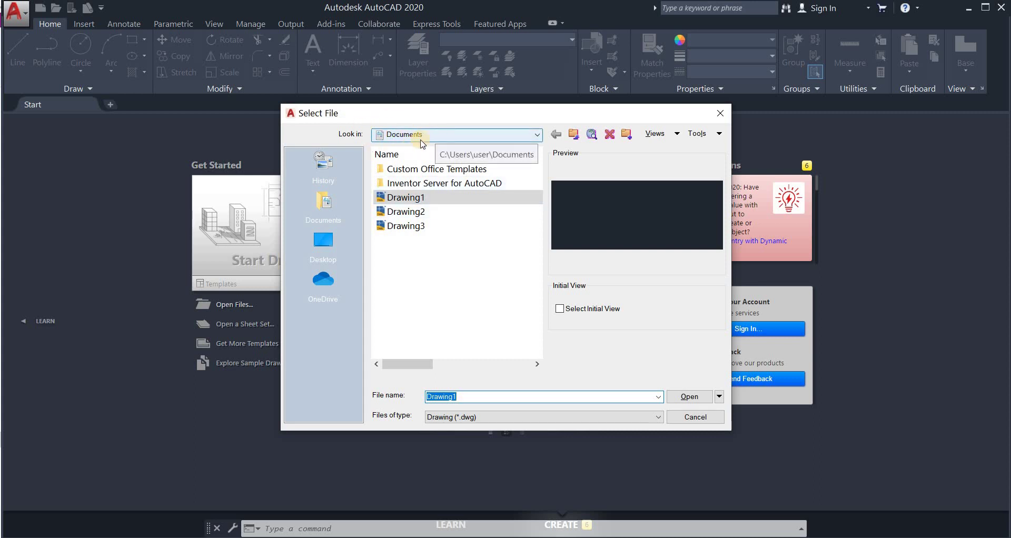
pyautogui.click(412, 213)
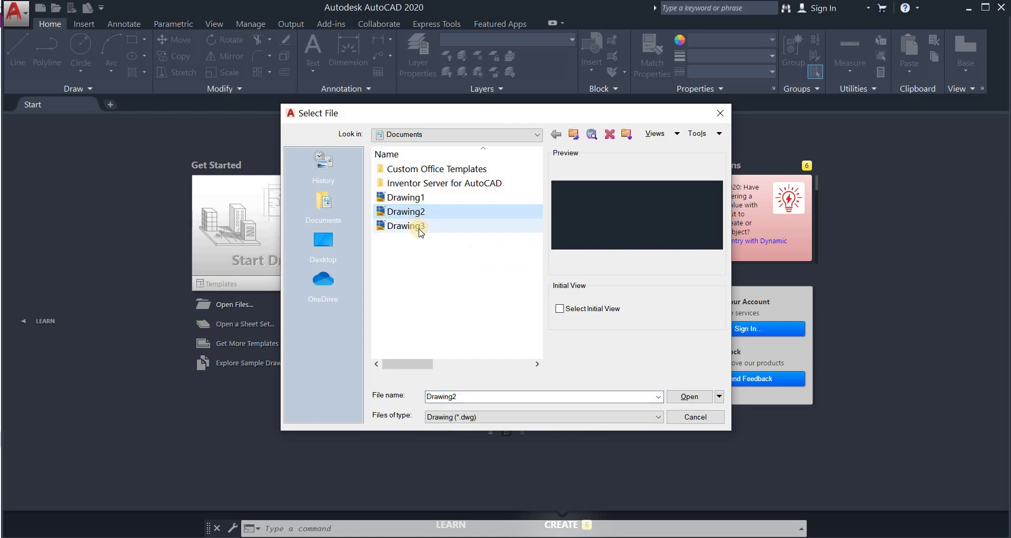
pyautogui.click(416, 227)
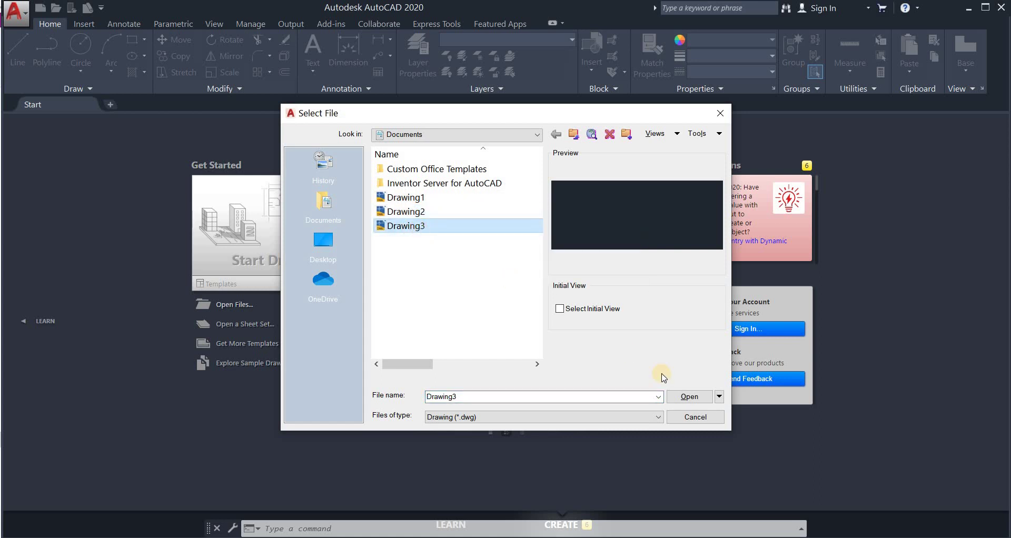
pyautogui.click(685, 398)
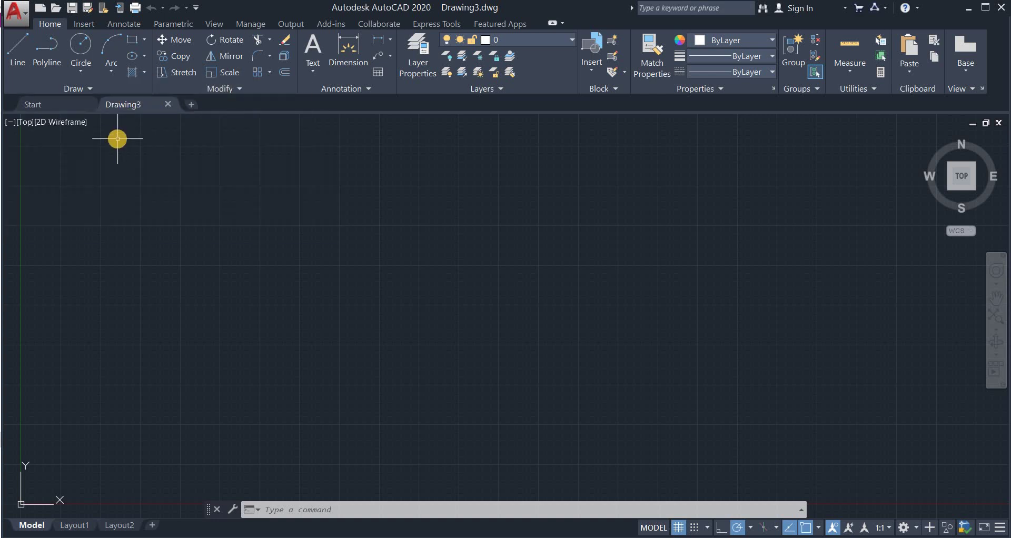
# Open the existing Drawing2 file from the Documents folder.
pyautogui.click(19, 20)
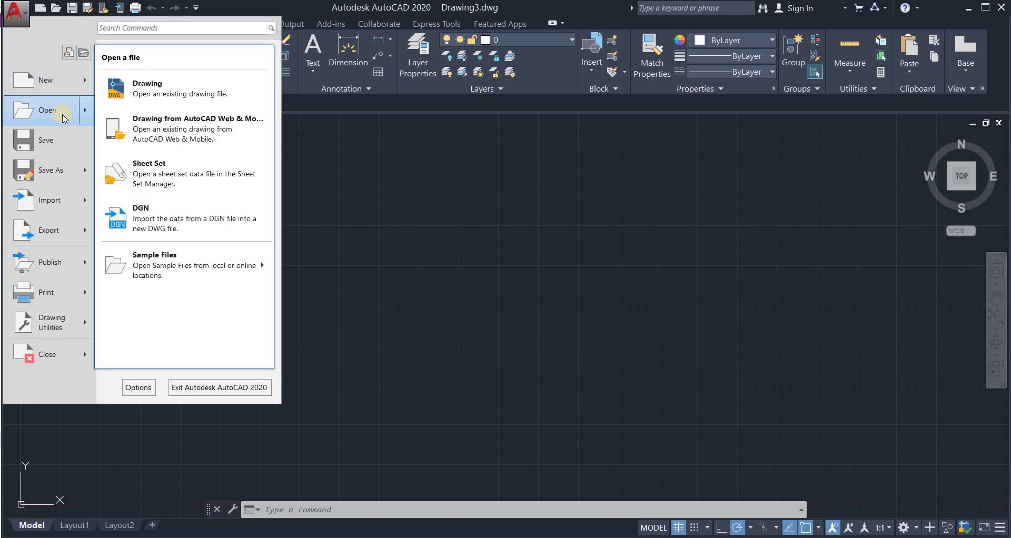
pyautogui.click(63, 117)
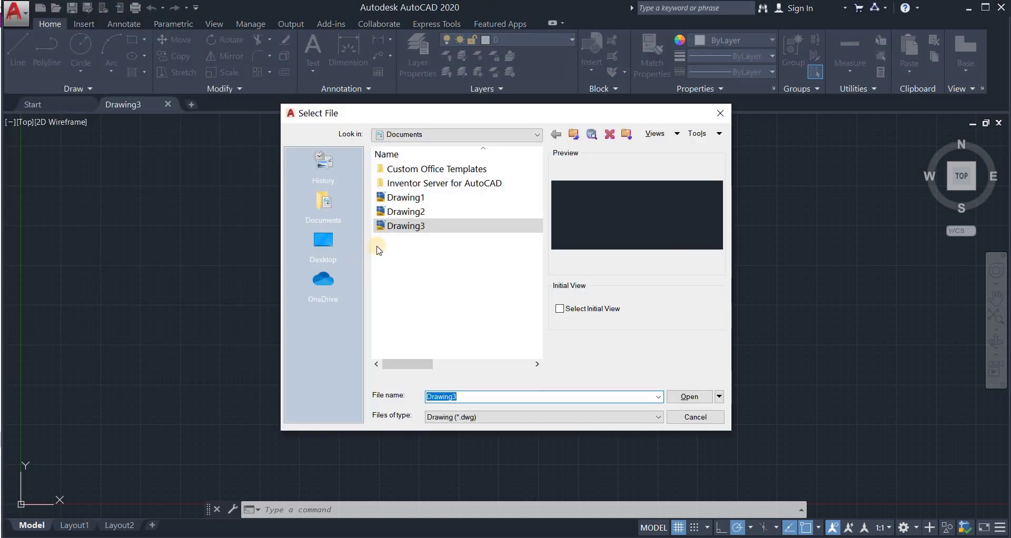
pyautogui.click(420, 213)
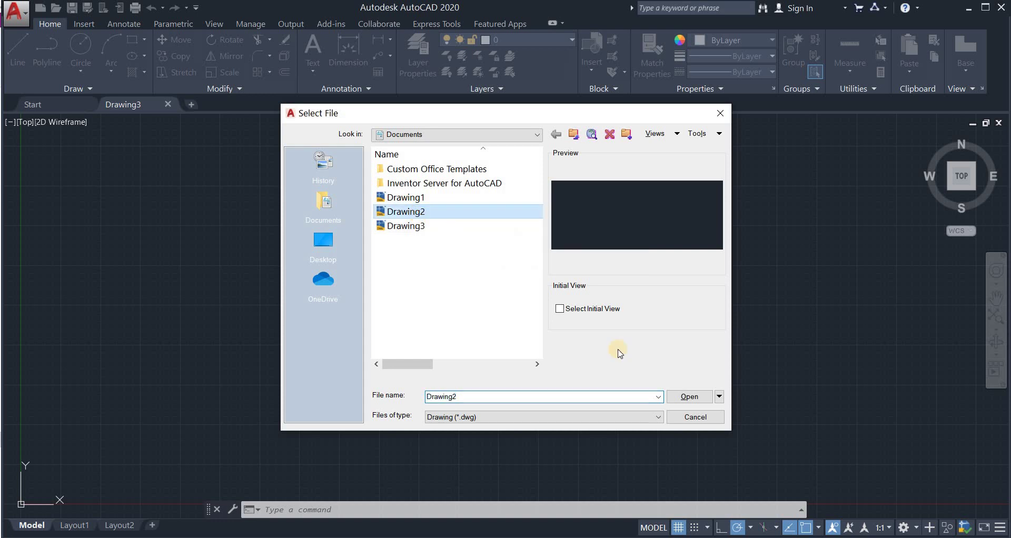
pyautogui.click(684, 397)
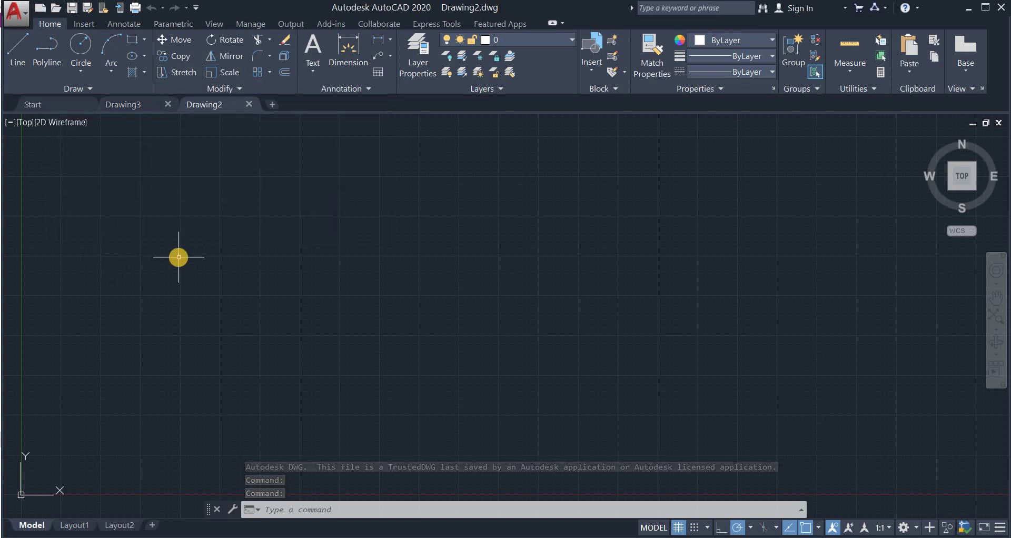
# Open the existing Drawing1 file from the Documents folder.
pyautogui.click(55, 9)
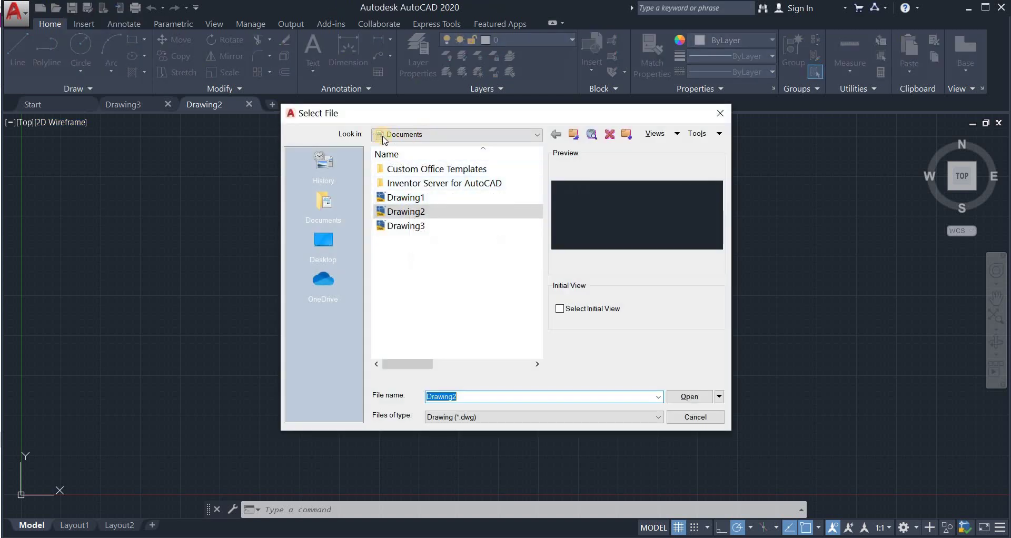
pyautogui.click(416, 198)
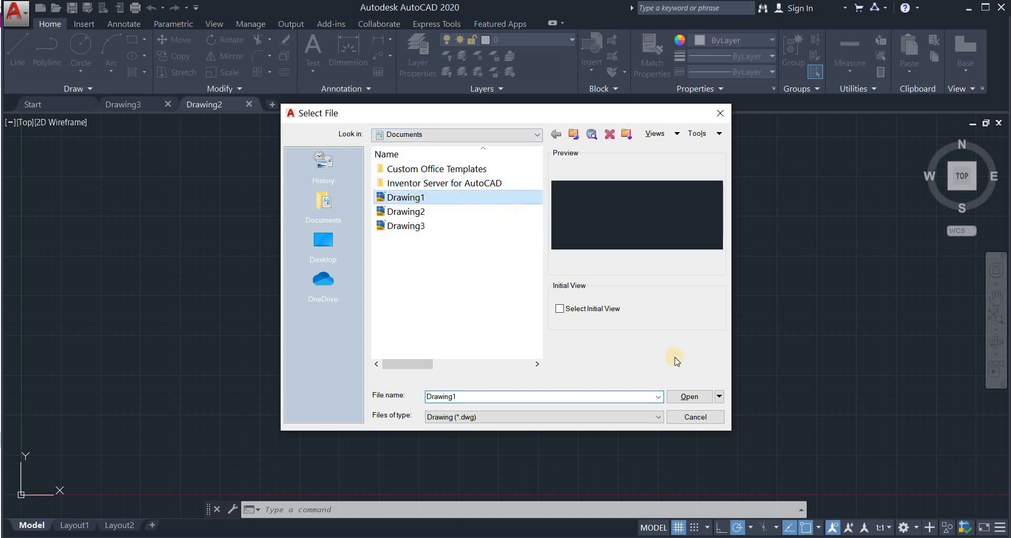
pyautogui.click(688, 396)
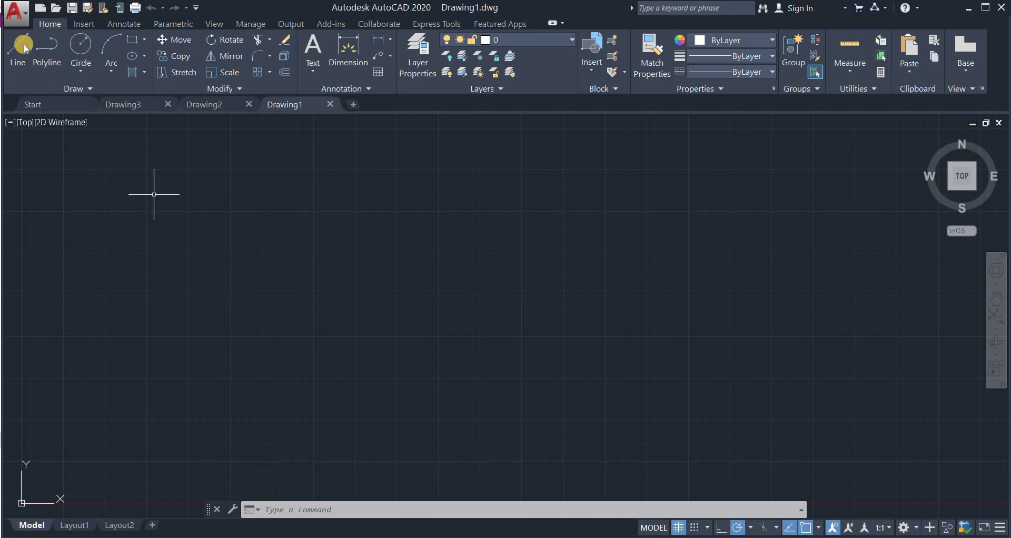
# Bring up the list of recent documents and preview Drawing3.dwg.
pyautogui.click(23, 23)
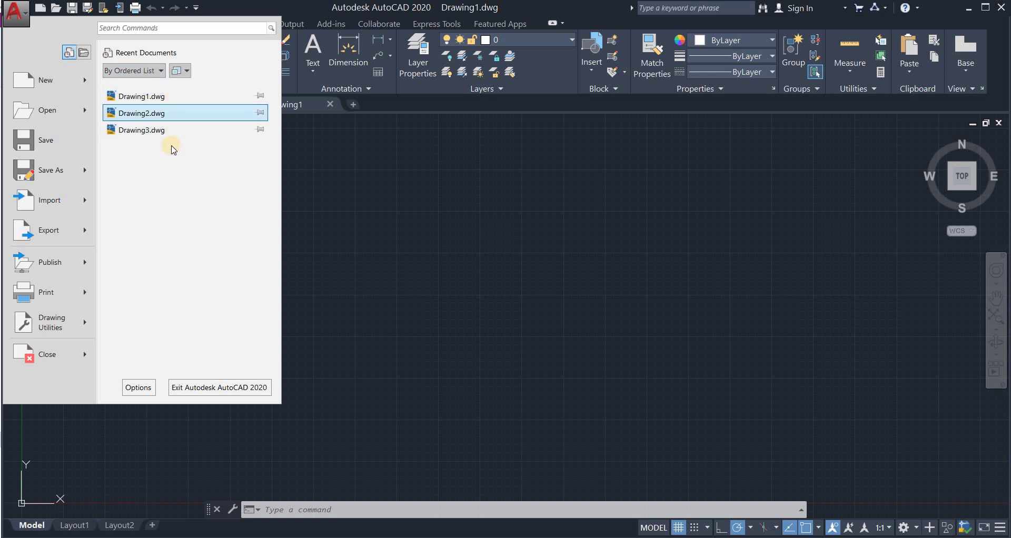
pyautogui.moveTo(172, 135)
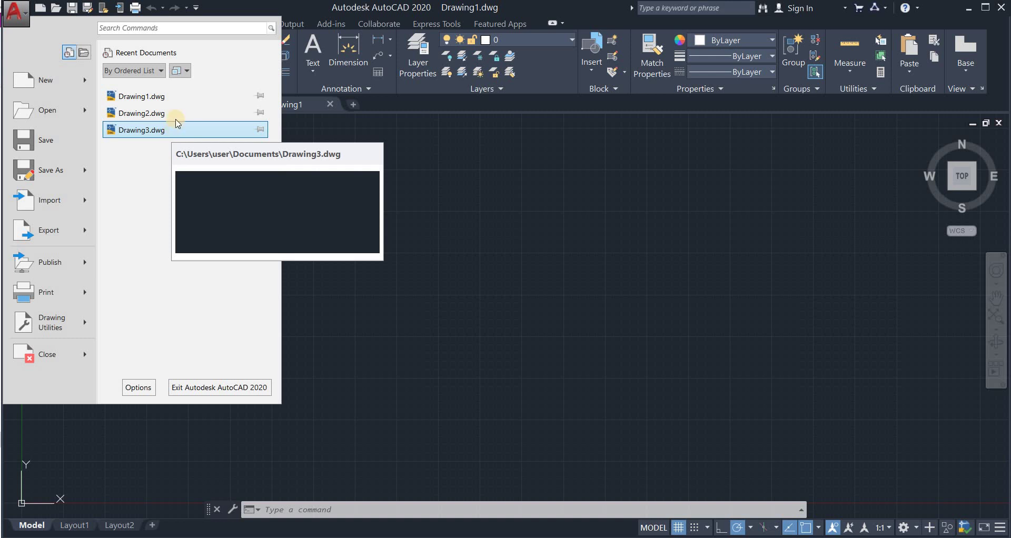